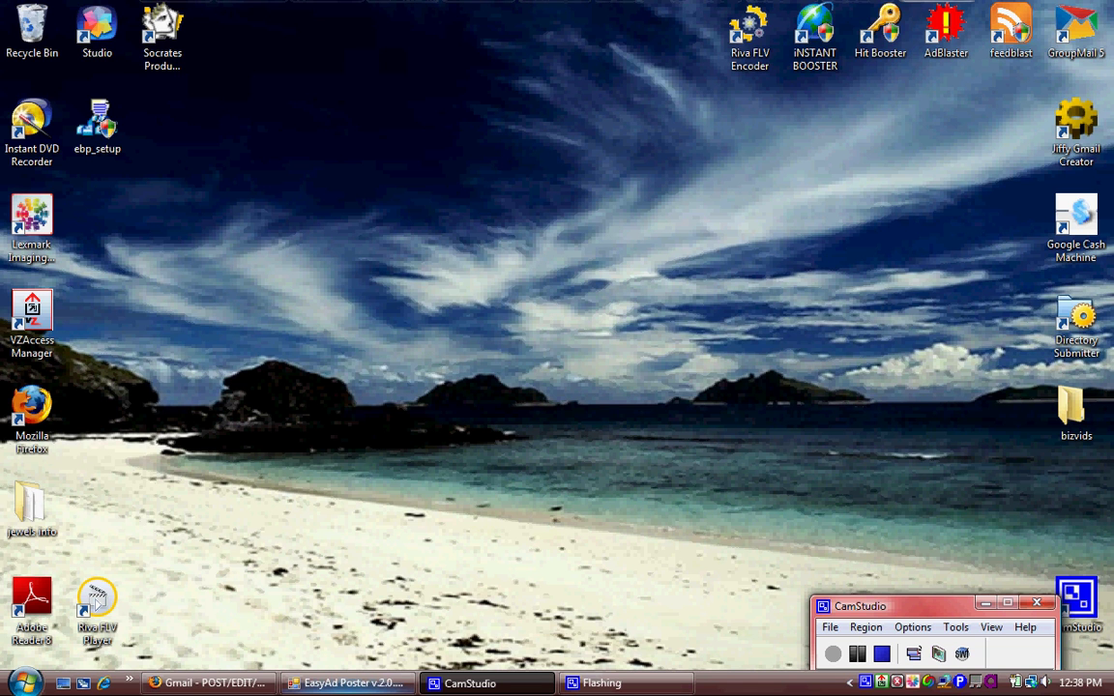
Step: Bring EasyAd Poster back to the front and open the campaign management menu
{"action": "left_click", "coordinate": [348, 683]}
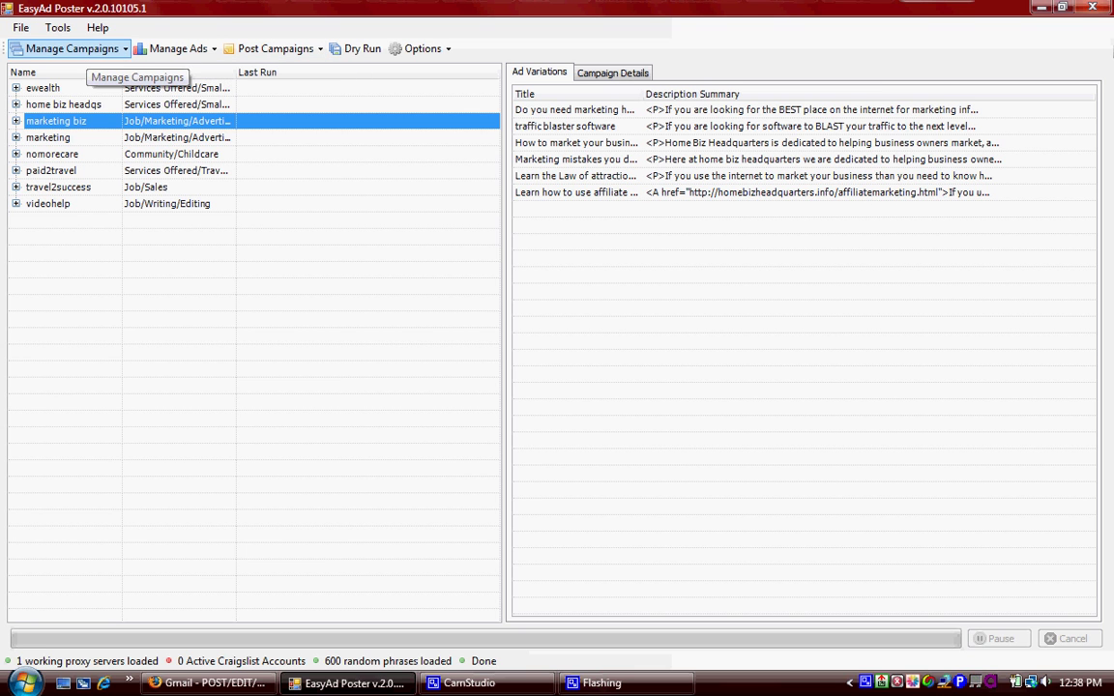
{"action": "left_click", "coordinate": [88, 50]}
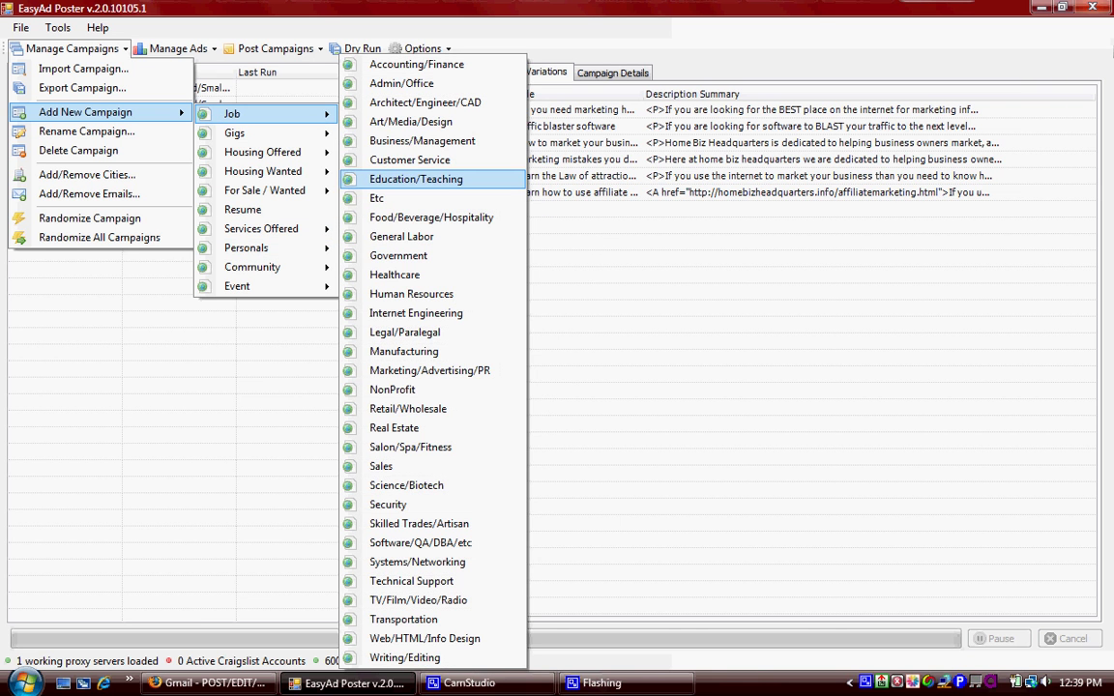
Step: Start a Job/Sales campaign and import email addresses from the 'marketing' campaign
{"action": "left_click", "coordinate": [406, 466]}
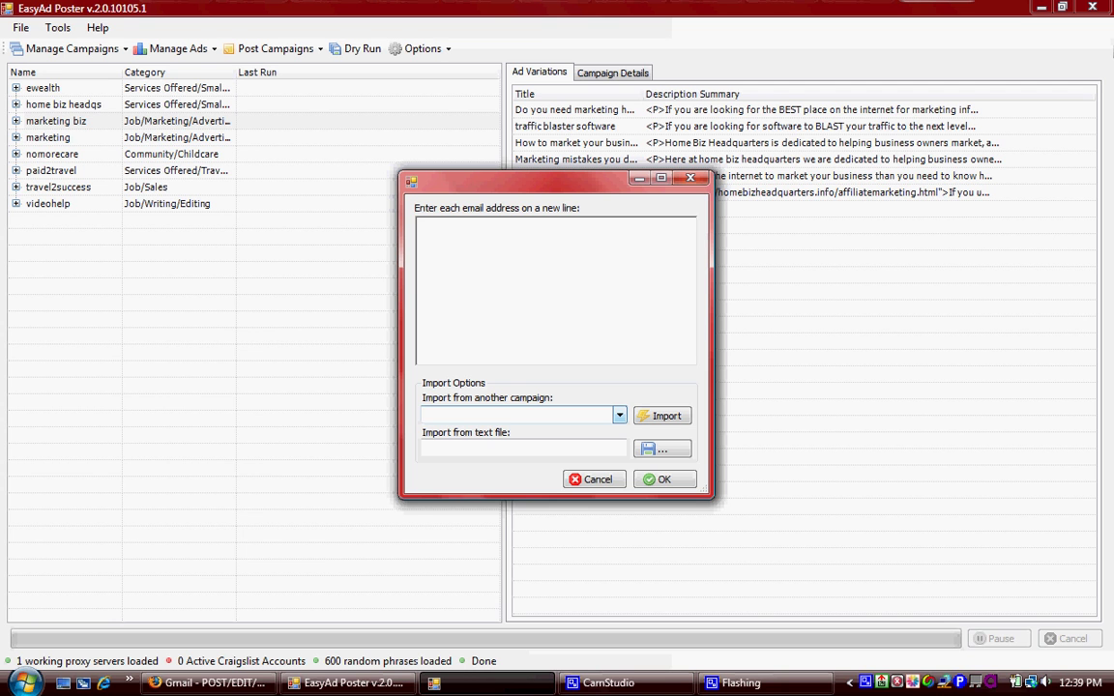
{"action": "left_click", "coordinate": [619, 415]}
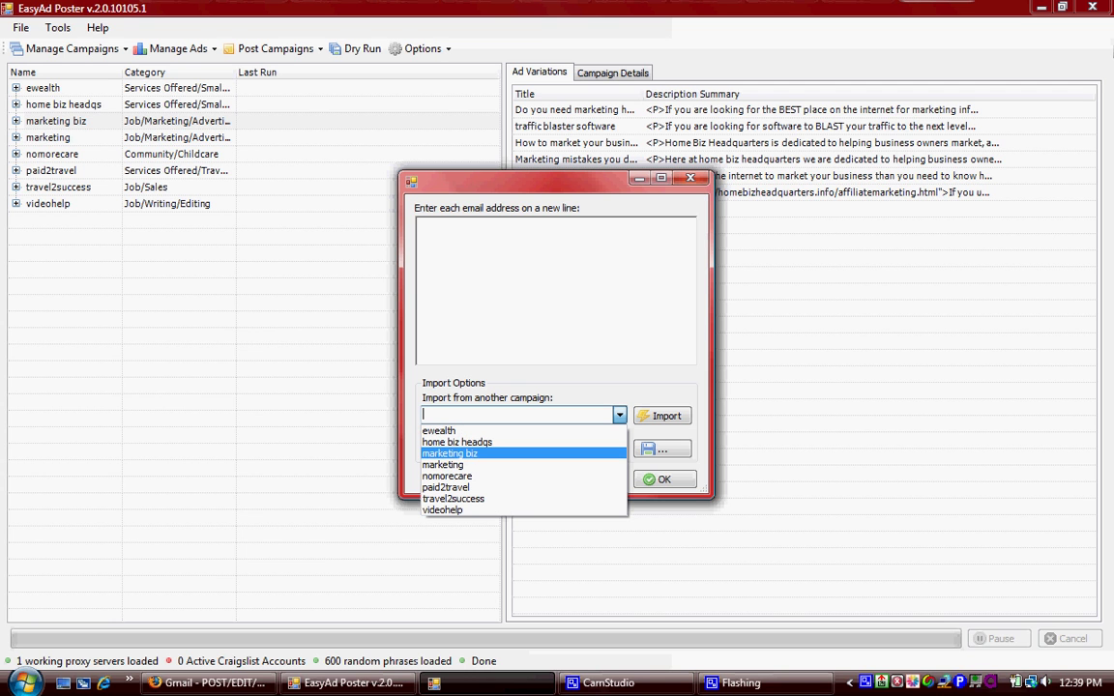
{"action": "key", "text": "Return"}
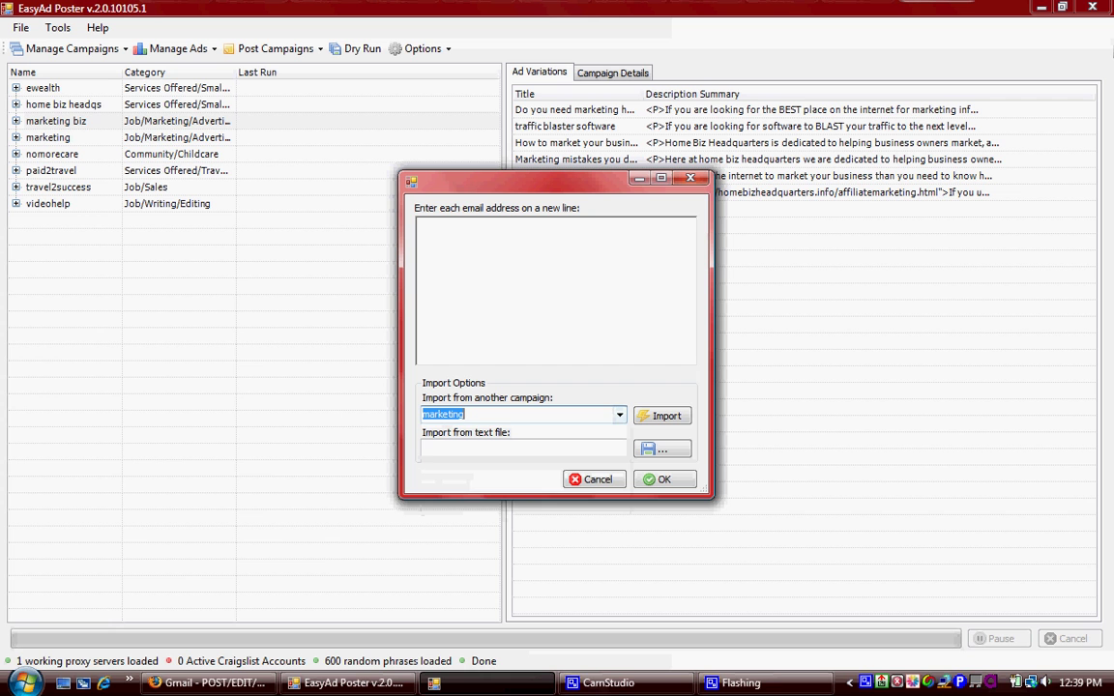
{"action": "key", "text": "Tab"}
{"action": "key", "text": "space"}
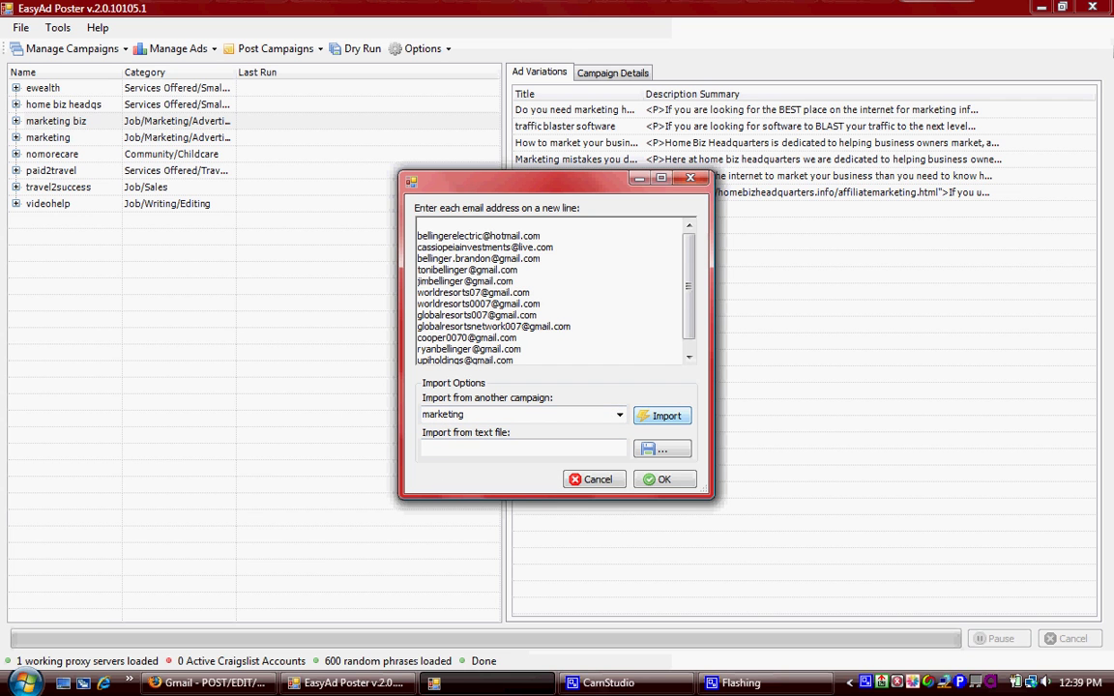
{"action": "left_click", "coordinate": [689, 357]}
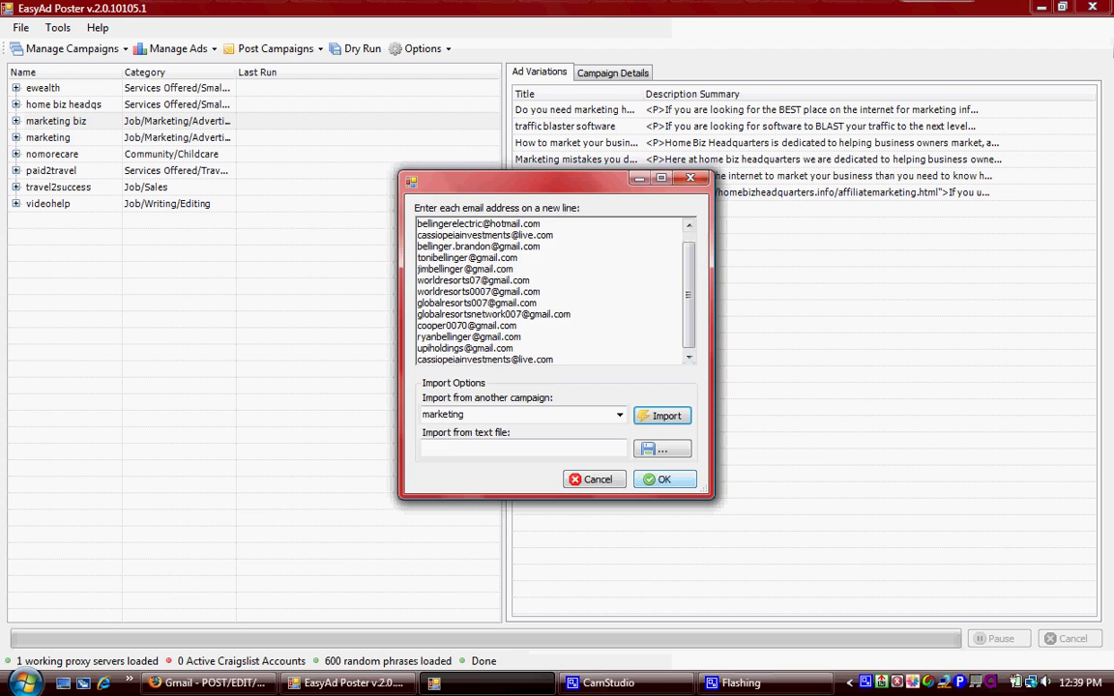
Step: Accept the imported emails and choose Delaware under US States as the posting location
{"action": "left_click", "coordinate": [664, 480]}
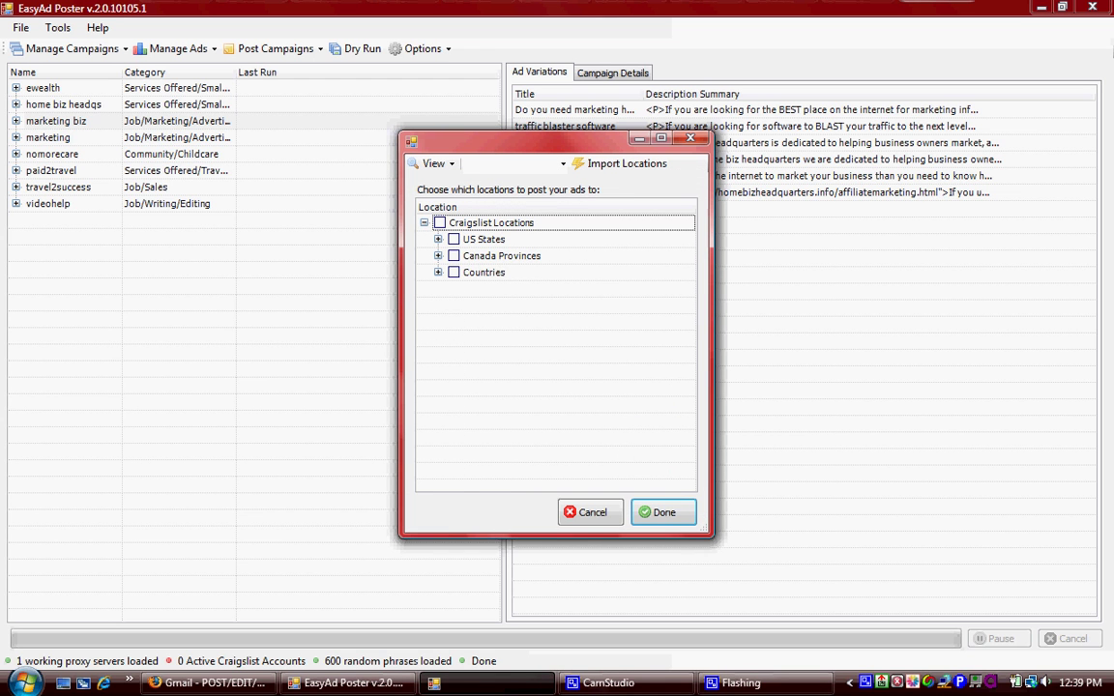
{"action": "left_click", "coordinate": [438, 239]}
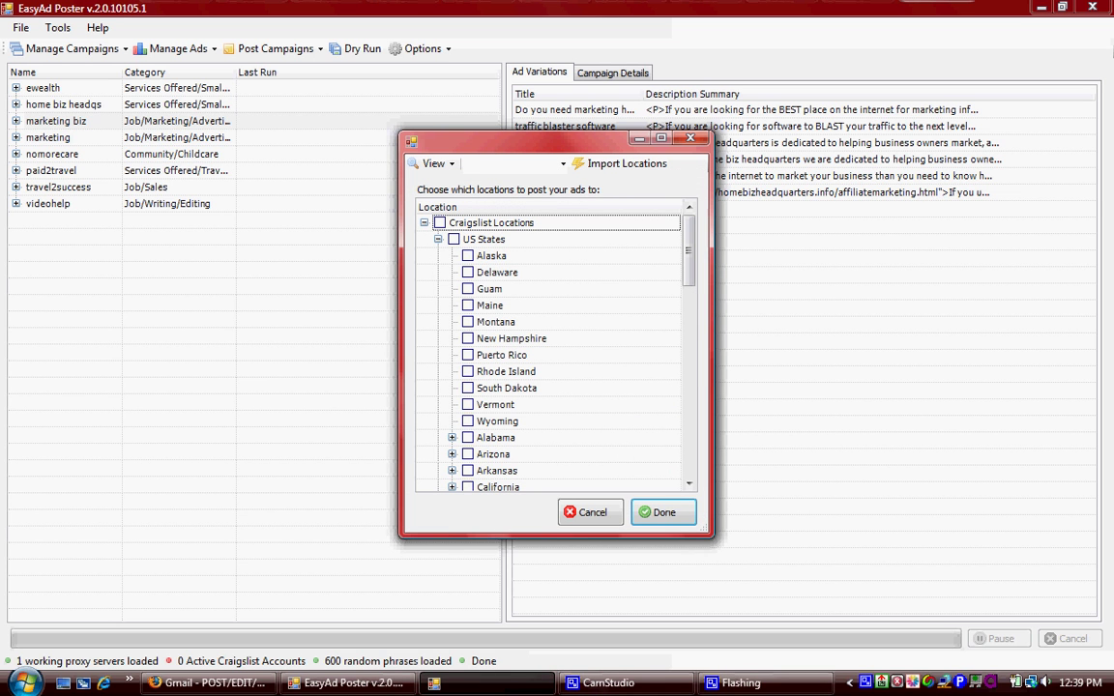
{"action": "left_click", "coordinate": [468, 271]}
{"action": "left_click", "coordinate": [664, 512]}
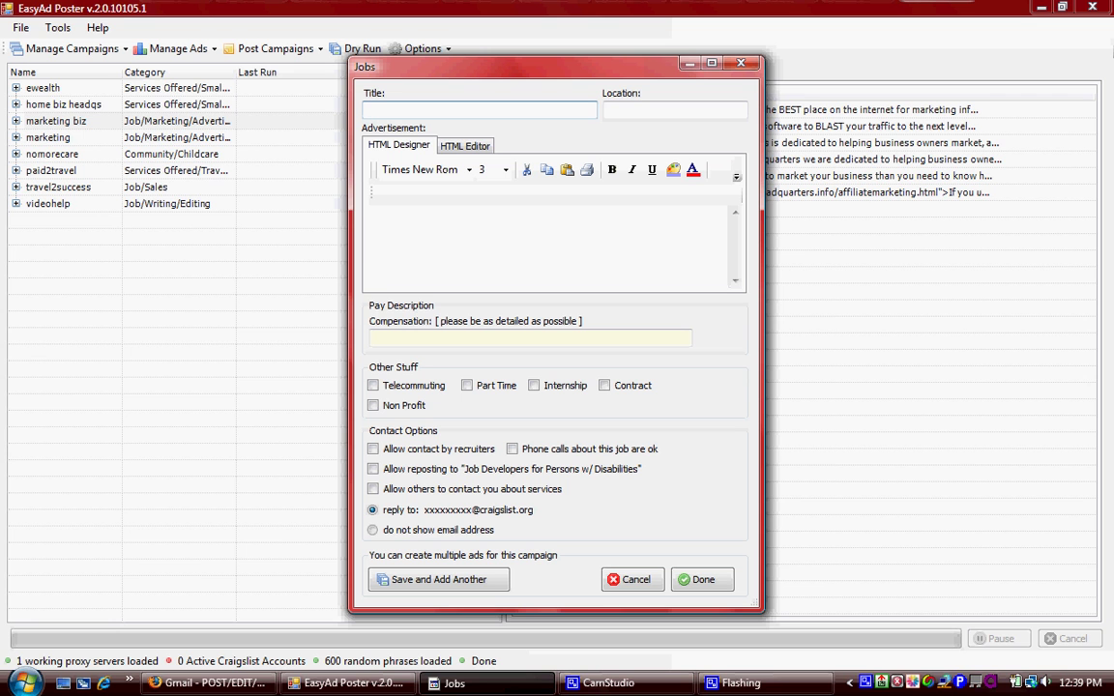
Step: Enter the title 'your title here' and the body 'body of you ad'
{"action": "type", "text": "you"}
{"action": "type", "text": "r ti"}
{"action": "type", "text": "tle"}
{"action": "type", "text": " here"}
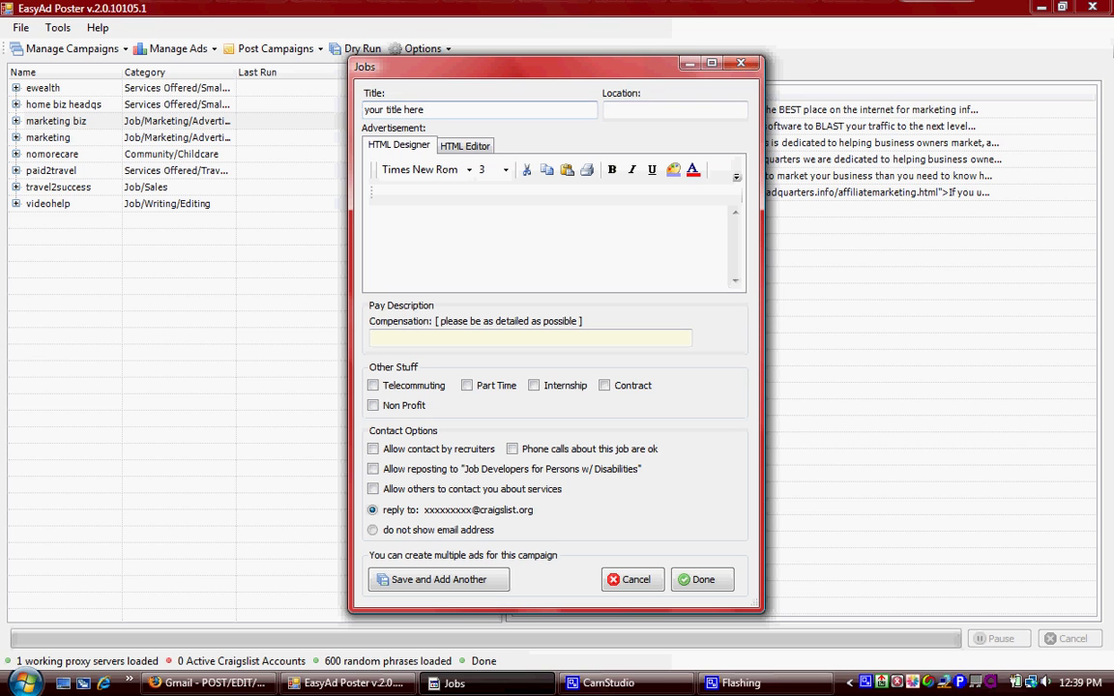
{"action": "key", "text": "Tab"}
{"action": "type", "text": "bo"}
{"action": "type", "text": "dy of"}
{"action": "type", "text": " you ad"}
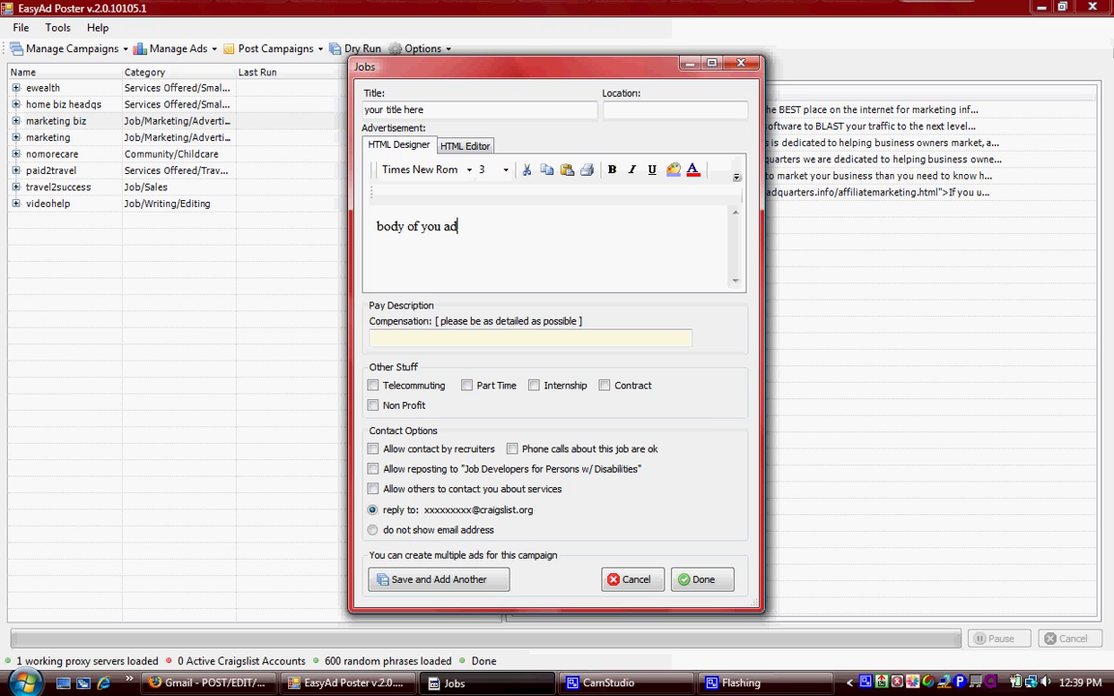
{"action": "key", "text": "Tab"}
Step: Enter 'free' as compensation and tick 'Allow contact by recruiters'
{"action": "type", "text": "f"}
{"action": "type", "text": "ree"}
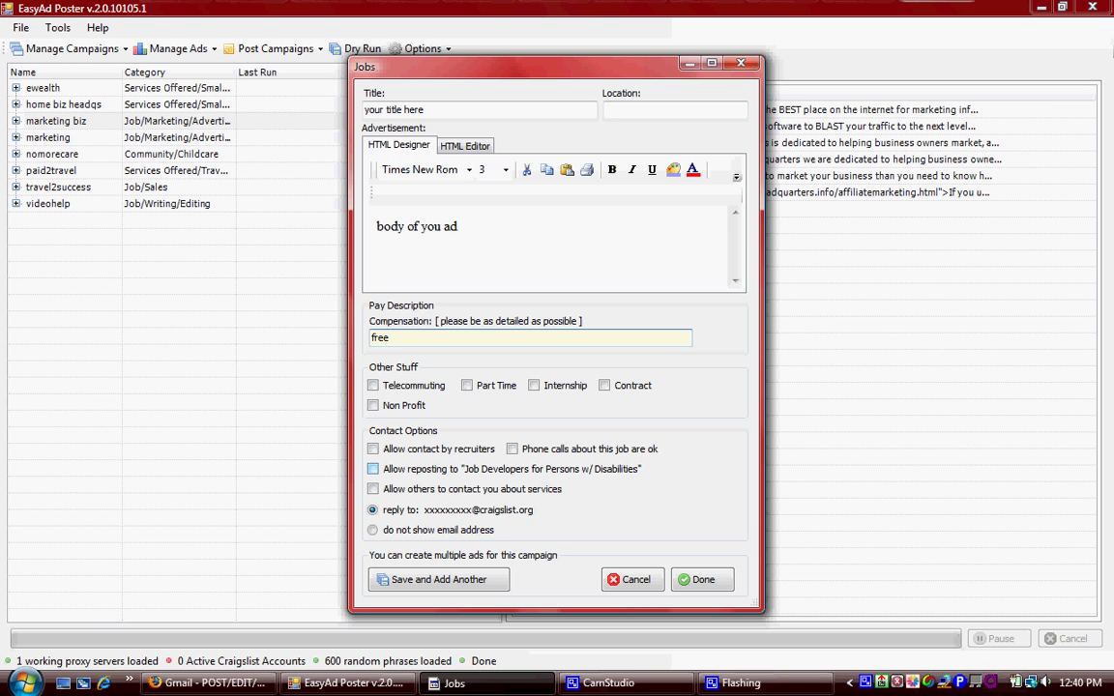
{"action": "left_click", "coordinate": [373, 448]}
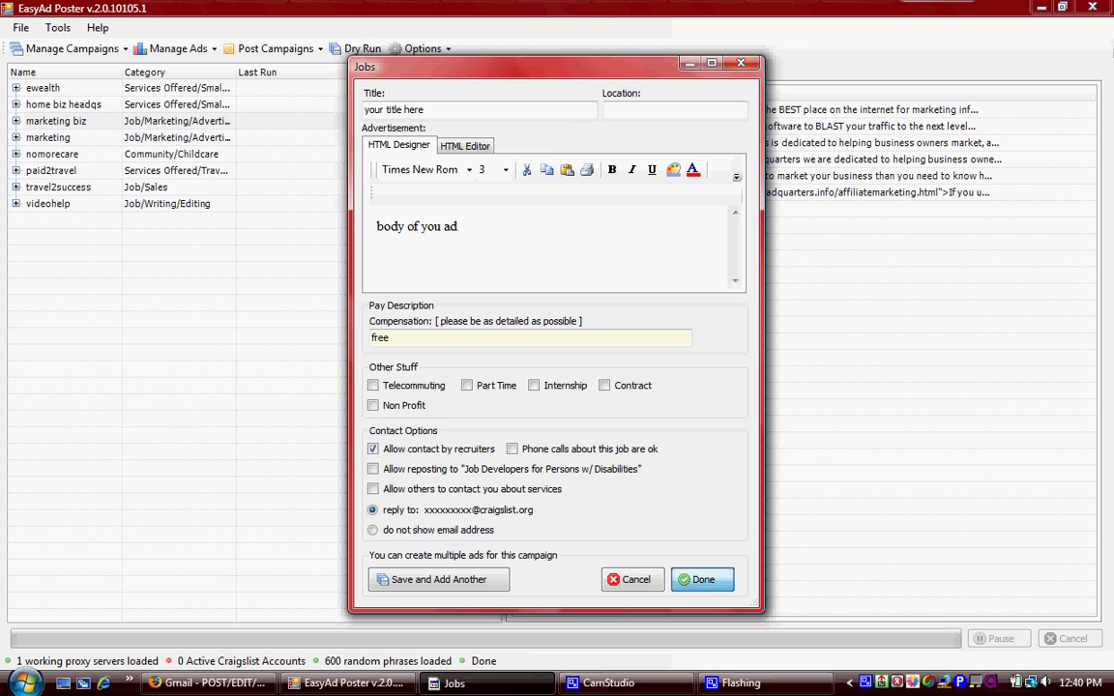
Step: Finish the job ad and save the campaign under the name 'test'
{"action": "left_click", "coordinate": [702, 579]}
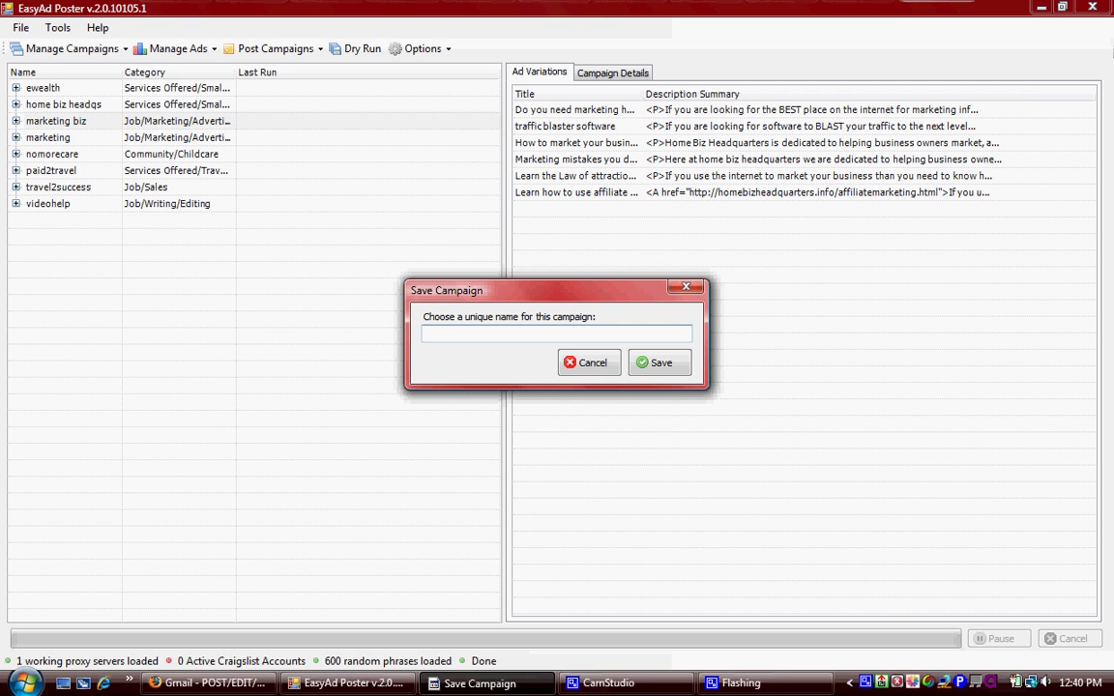
{"action": "type", "text": "test"}
{"action": "left_click", "coordinate": [660, 363]}
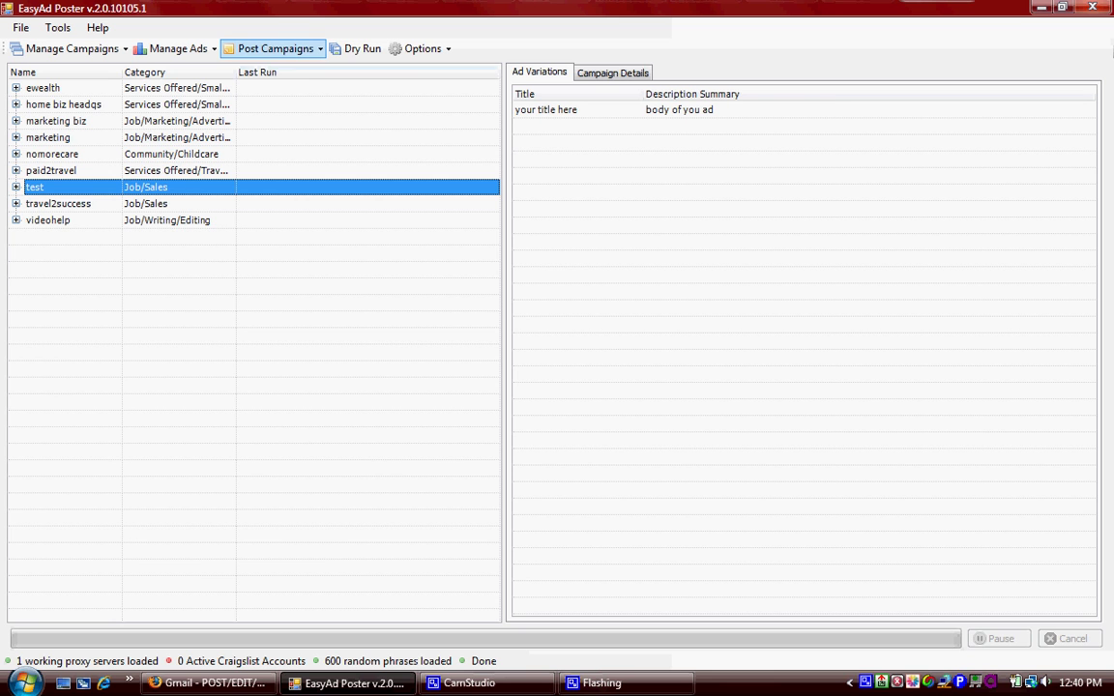
{"action": "left_click", "coordinate": [276, 48]}
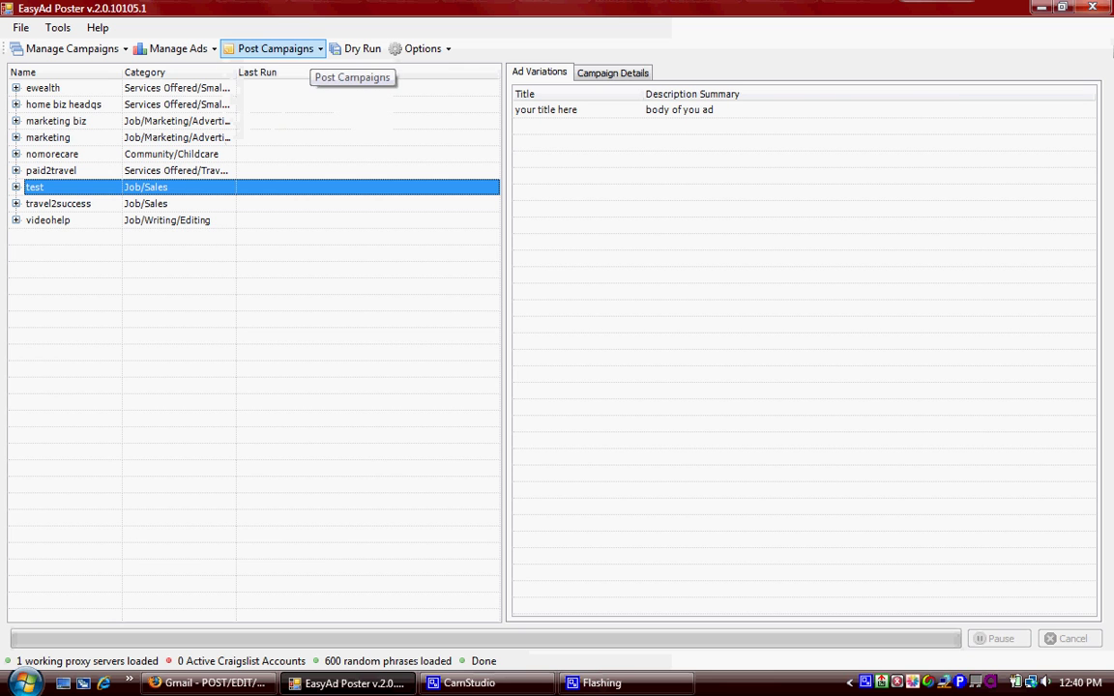
{"action": "left_click", "coordinate": [276, 48]}
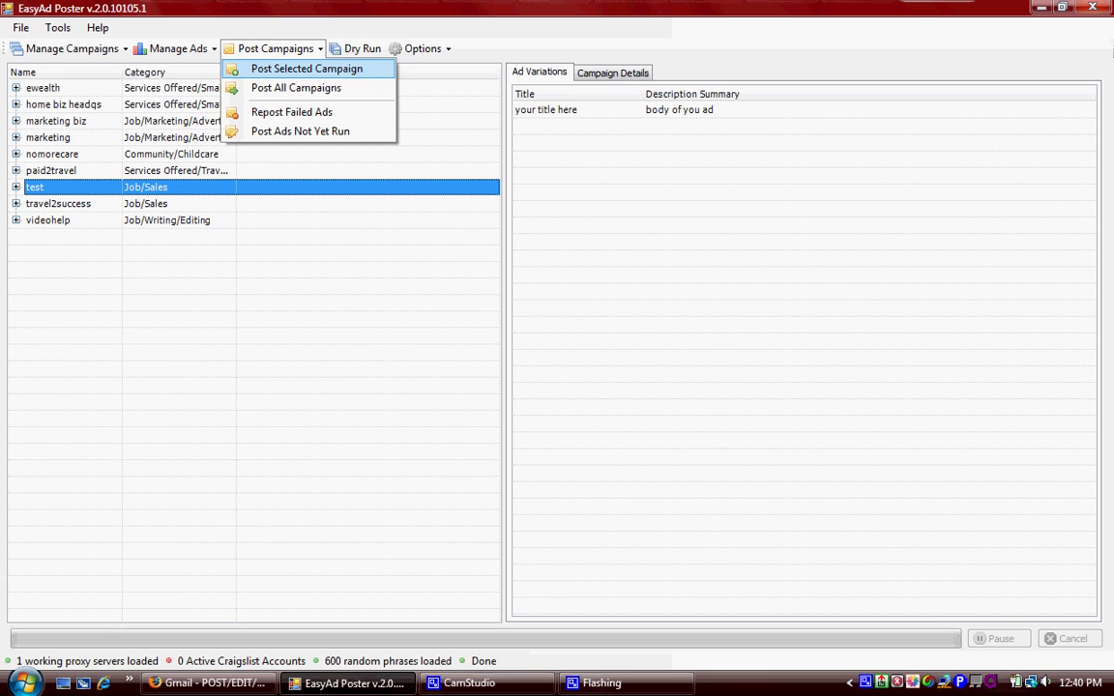
{"action": "key", "text": "Escape"}
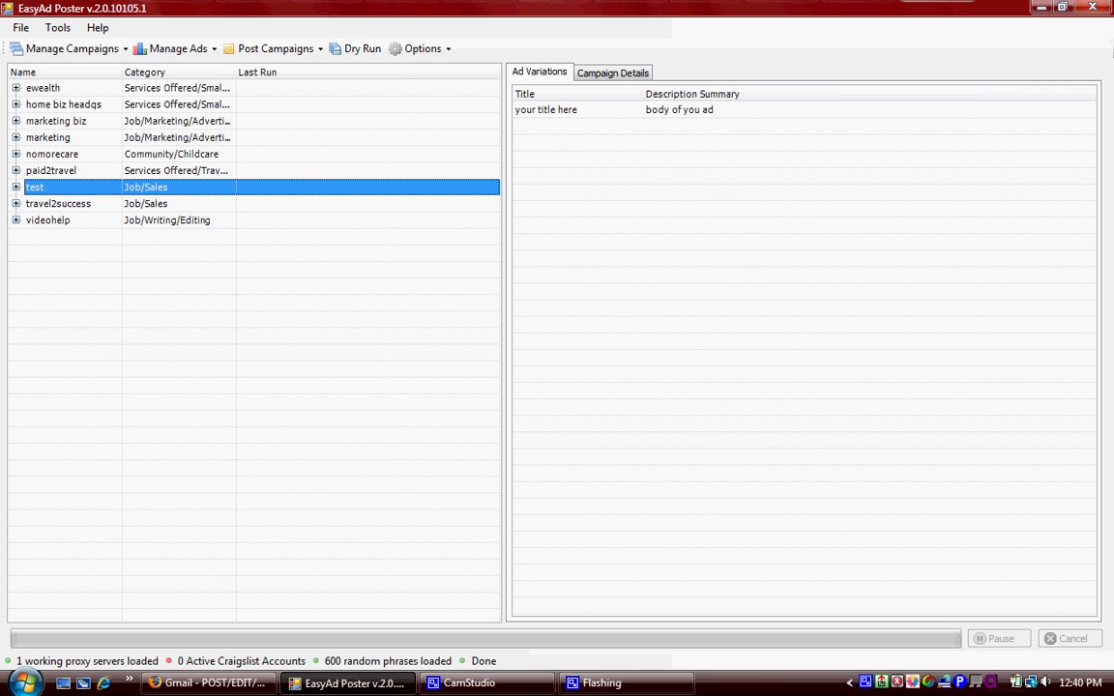